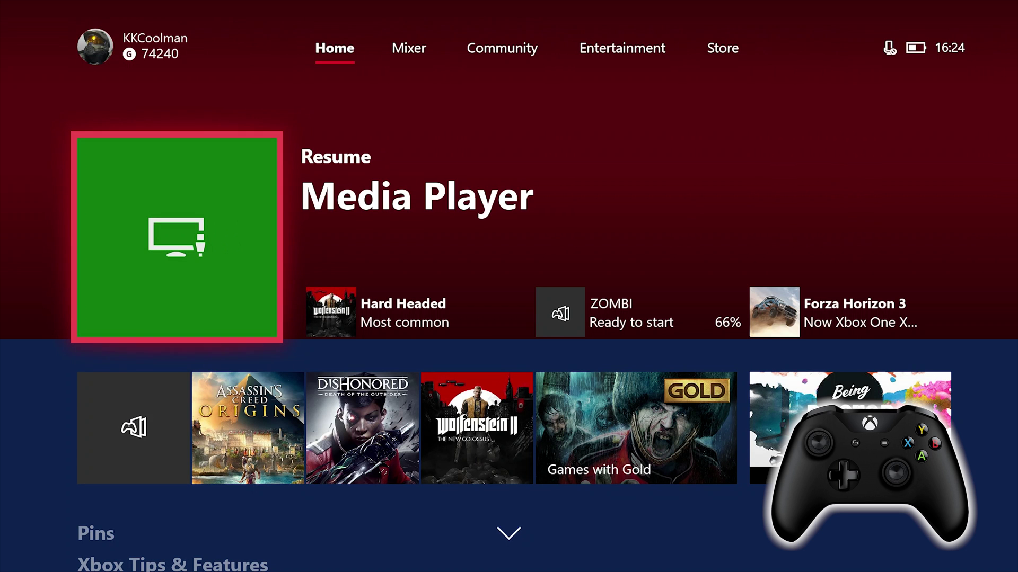
# - From the guide's System tab, go to Settings › Personalisation › My colour & background and highlight My background
pyautogui.press('super')
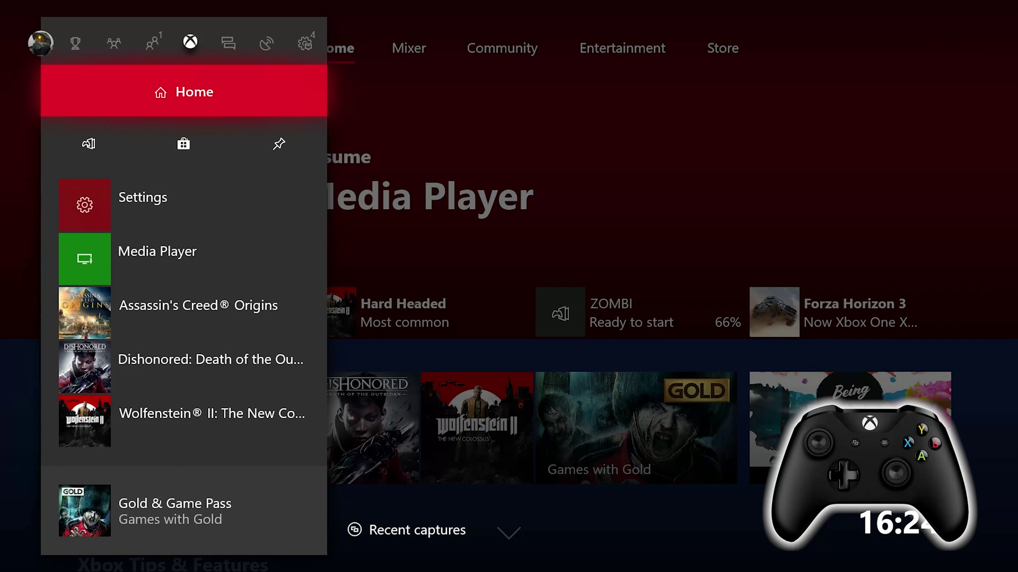
pyautogui.press('Right')
pyautogui.press('Right')
pyautogui.press('Right')
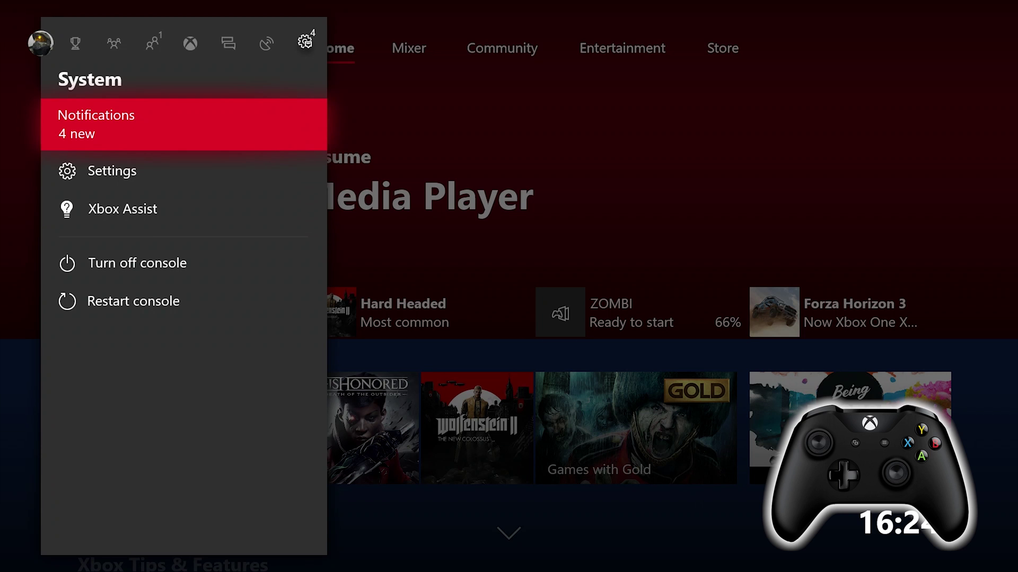
pyautogui.press('Down')
pyautogui.press('Return')
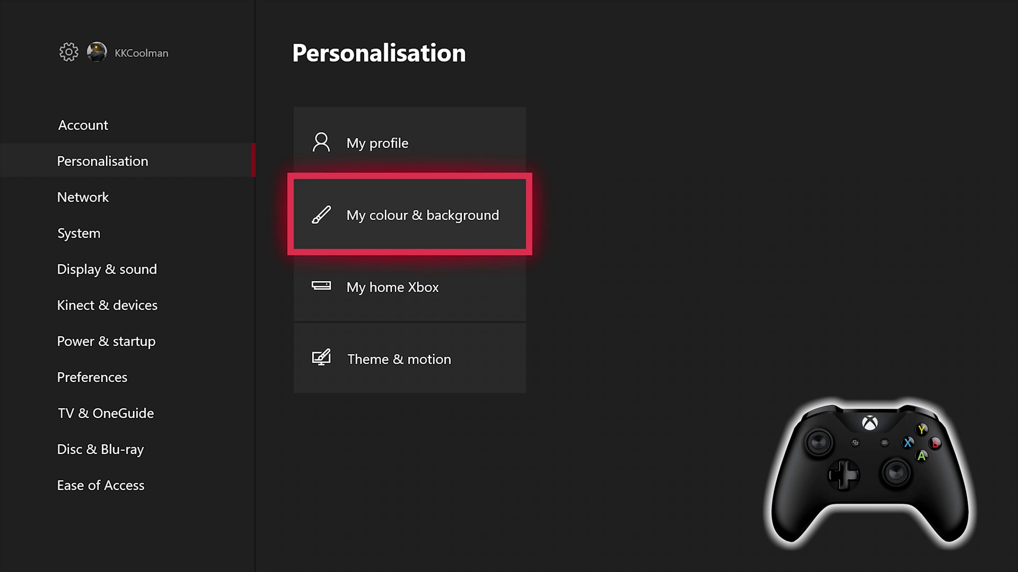
pyautogui.press('Return')
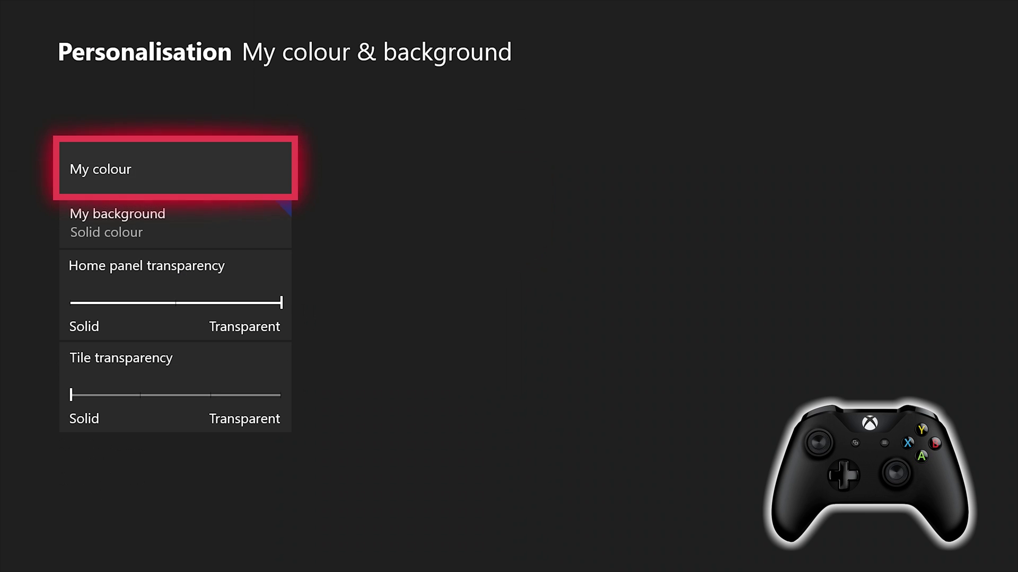
pyautogui.press('Down')
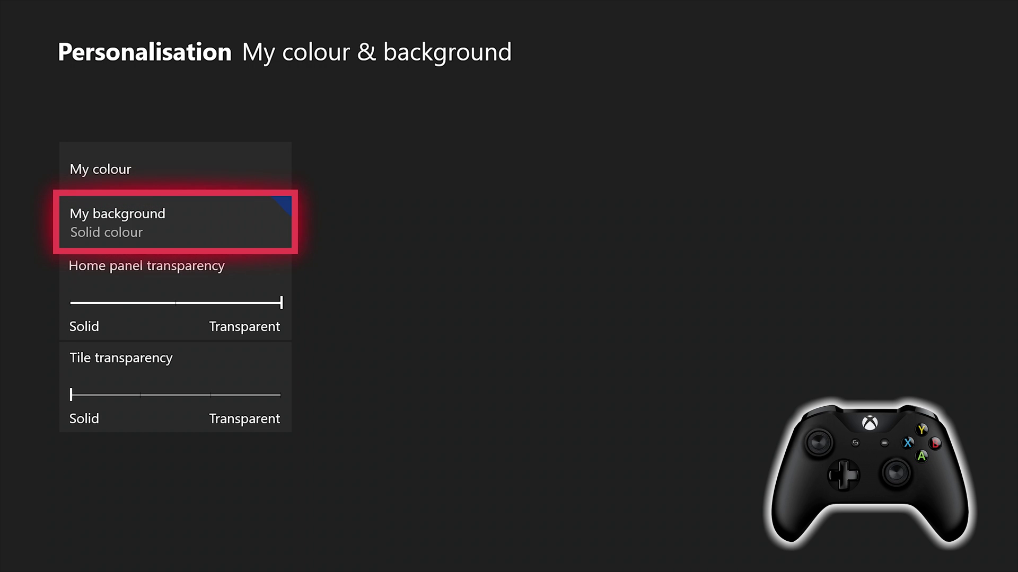
# - Choose Achievement art, browse the Gaming list, view Wolfenstein II progress (235/1180), then return to the list
pyautogui.press('Return')
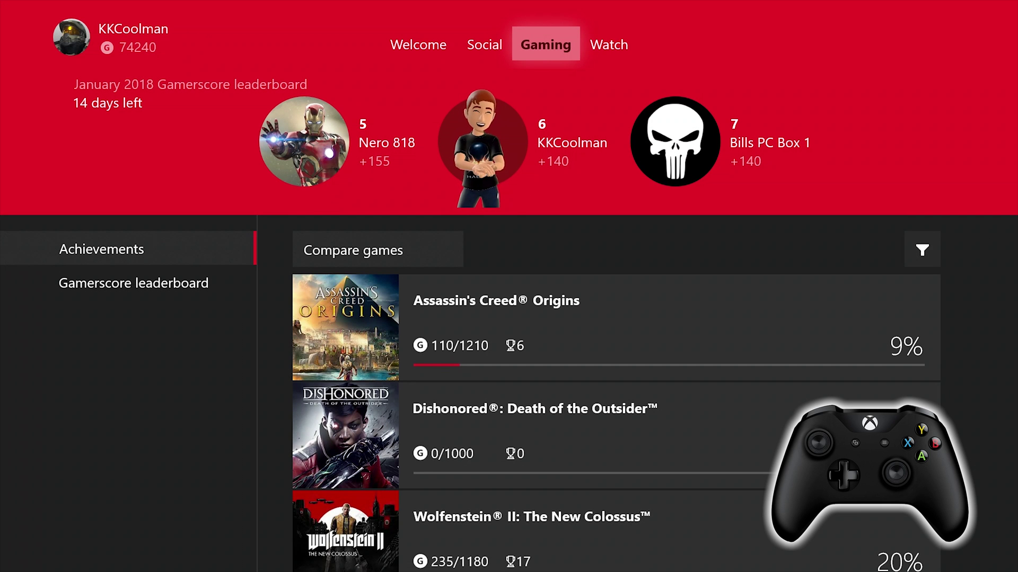
pyautogui.press('Down')
pyautogui.press('Down')
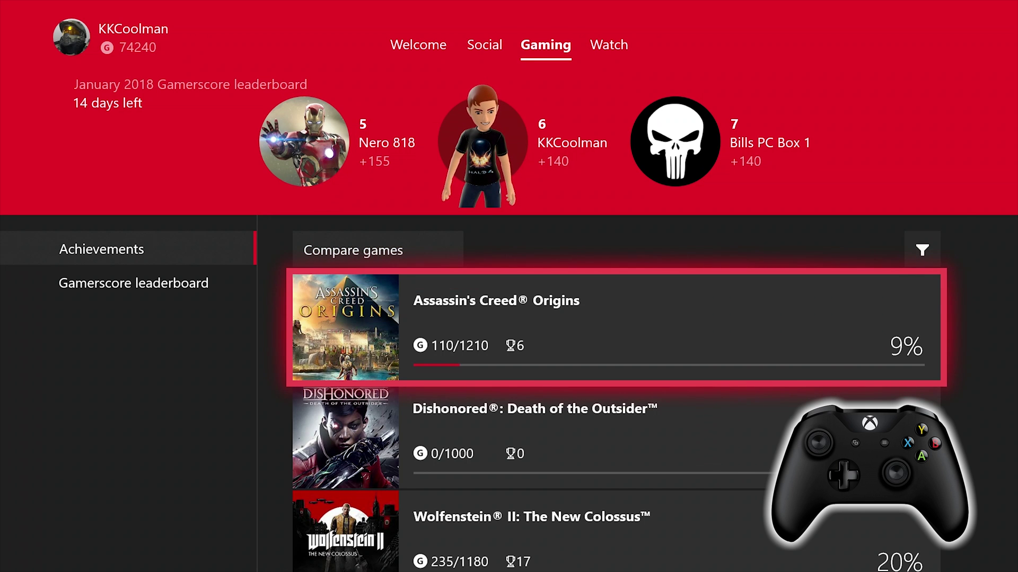
pyautogui.press('Down')
pyautogui.press('Down')
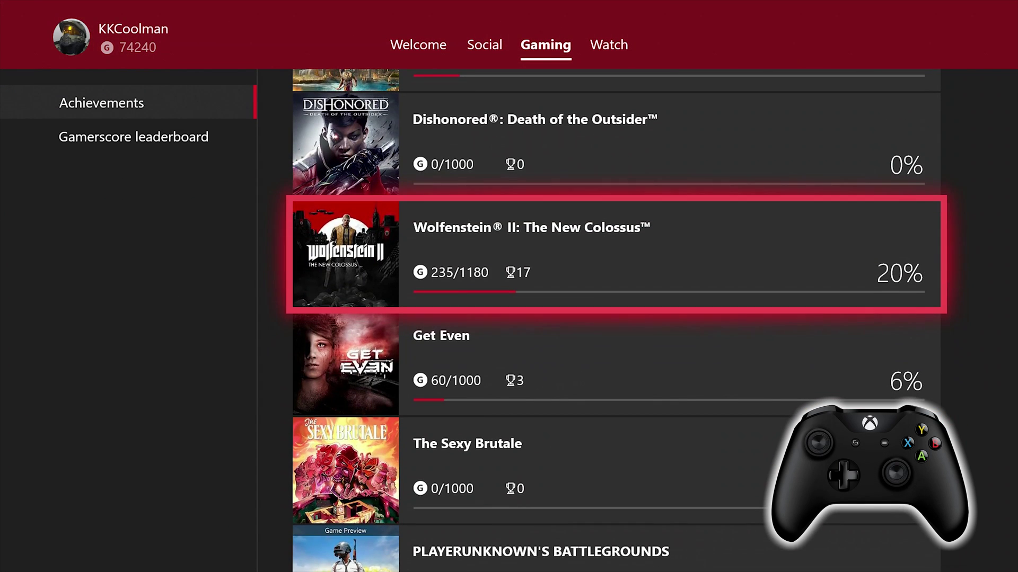
pyautogui.press('Return')
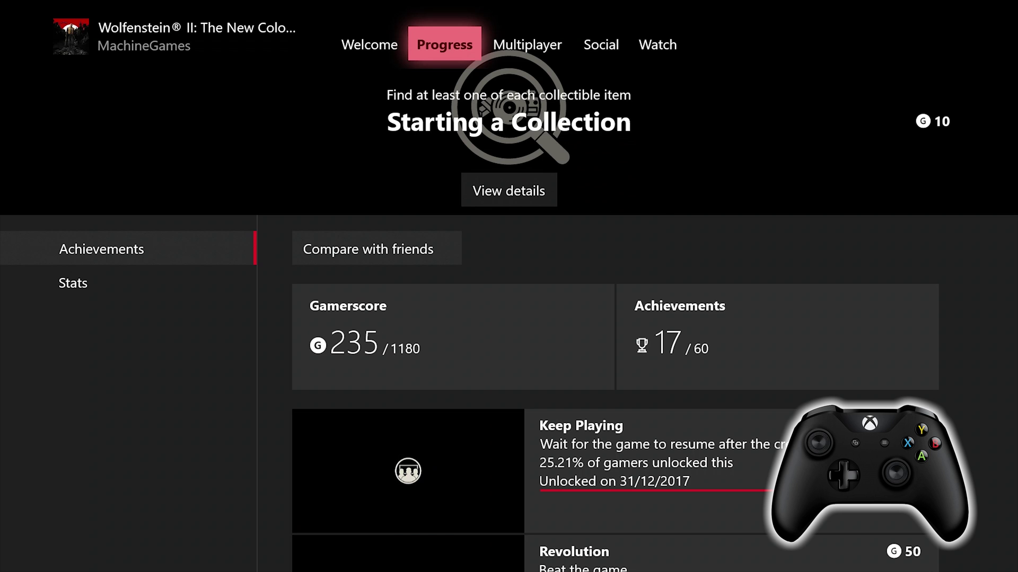
pyautogui.press('Down')
pyautogui.press('Down')
pyautogui.press('Down')
pyautogui.press('Down')
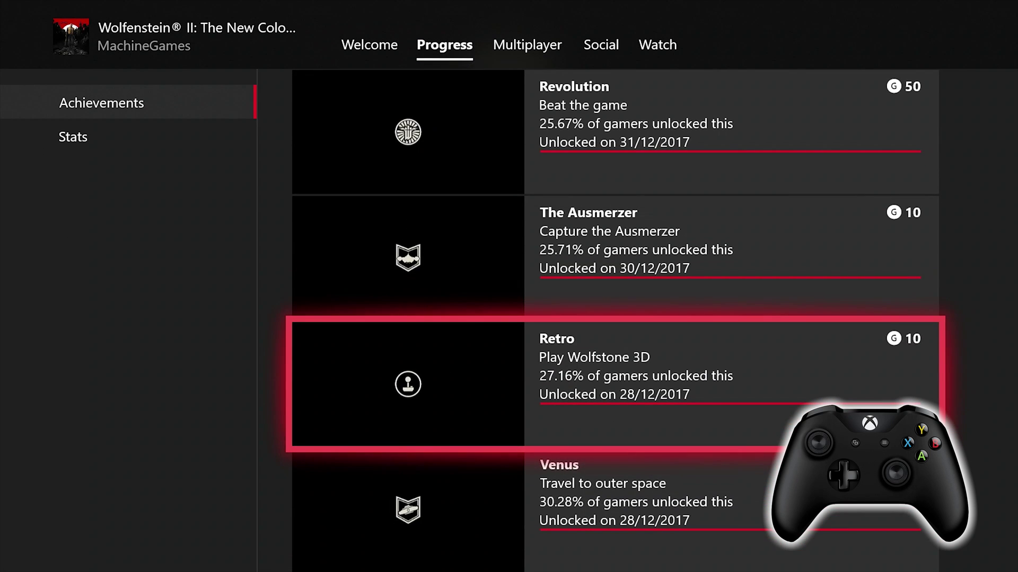
pyautogui.press('Escape')
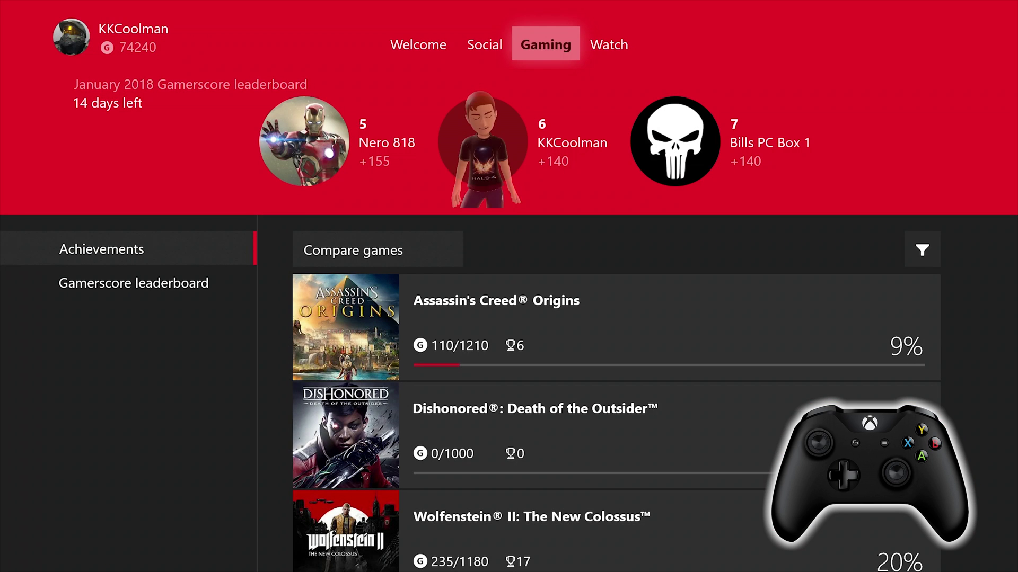
# - Scroll down to Halo 5: Guardians and set its Legacy achievement artwork as the background
pyautogui.press('Down')
pyautogui.press('Down')
pyautogui.press('Down')
pyautogui.press('Down')
pyautogui.press('Down')
pyautogui.press('Down')
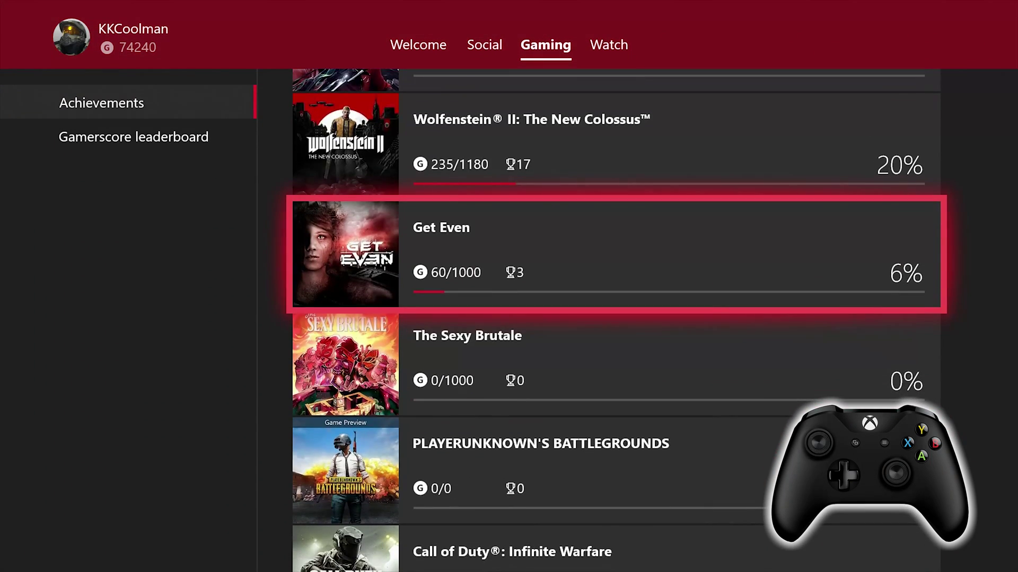
pyautogui.press('Down')
pyautogui.press('Down')
pyautogui.press('Down')
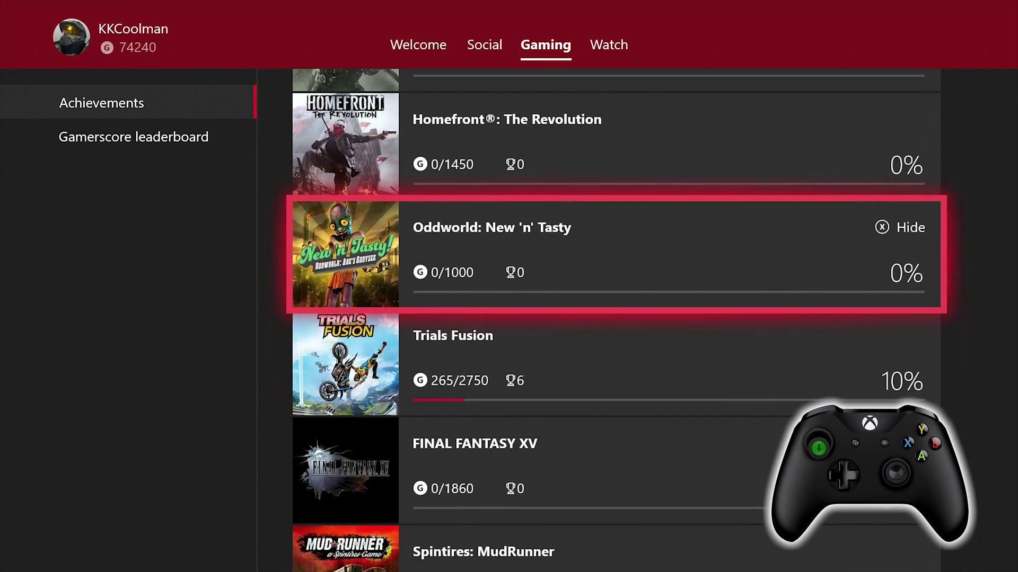
pyautogui.press('Down')
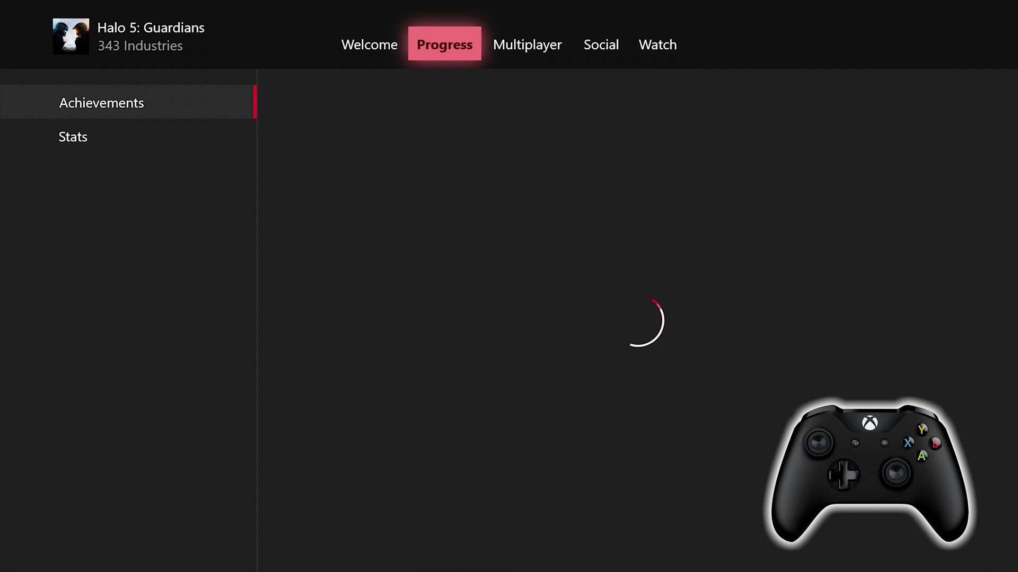
pyautogui.press('Down')
pyautogui.press('Down')
pyautogui.press('Down')
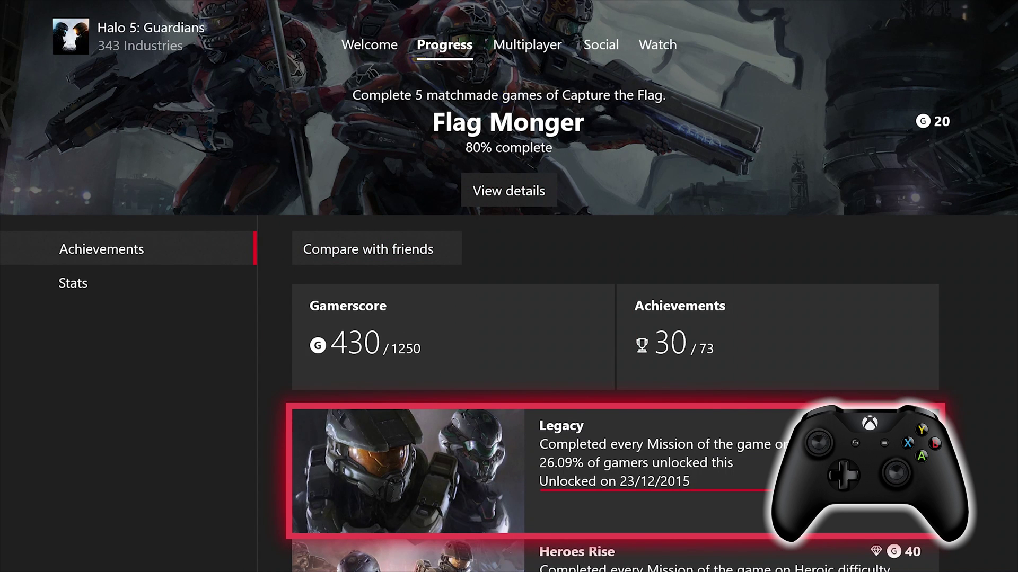
pyautogui.press('Return')
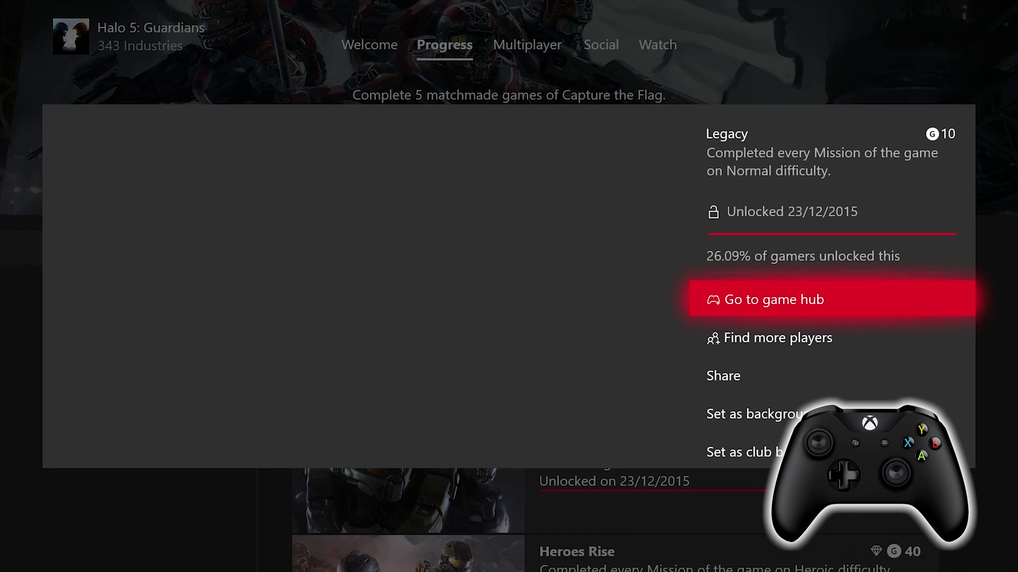
pyautogui.press('Down')
pyautogui.press('Down')
pyautogui.press('Down')
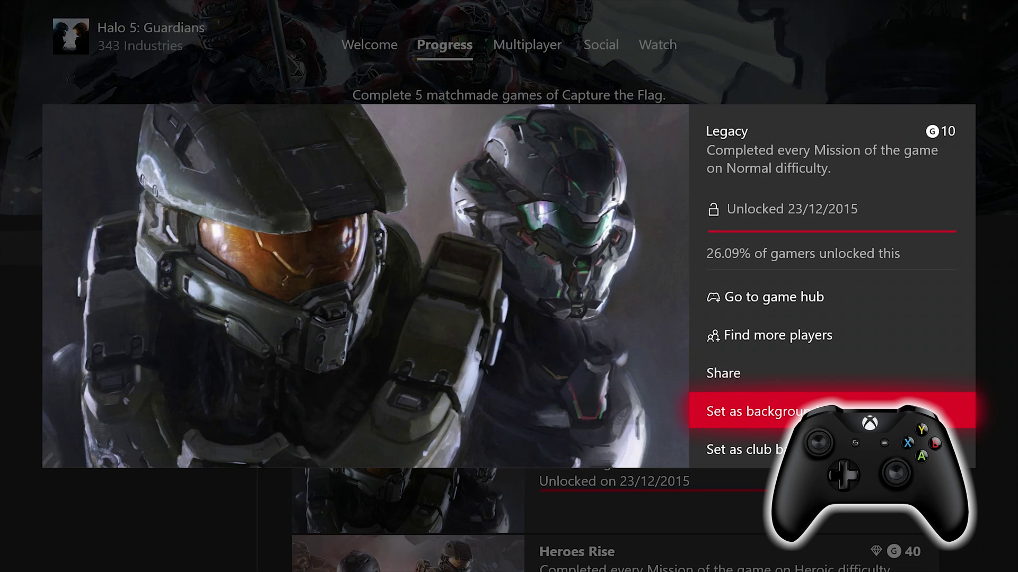
pyautogui.press('Return')
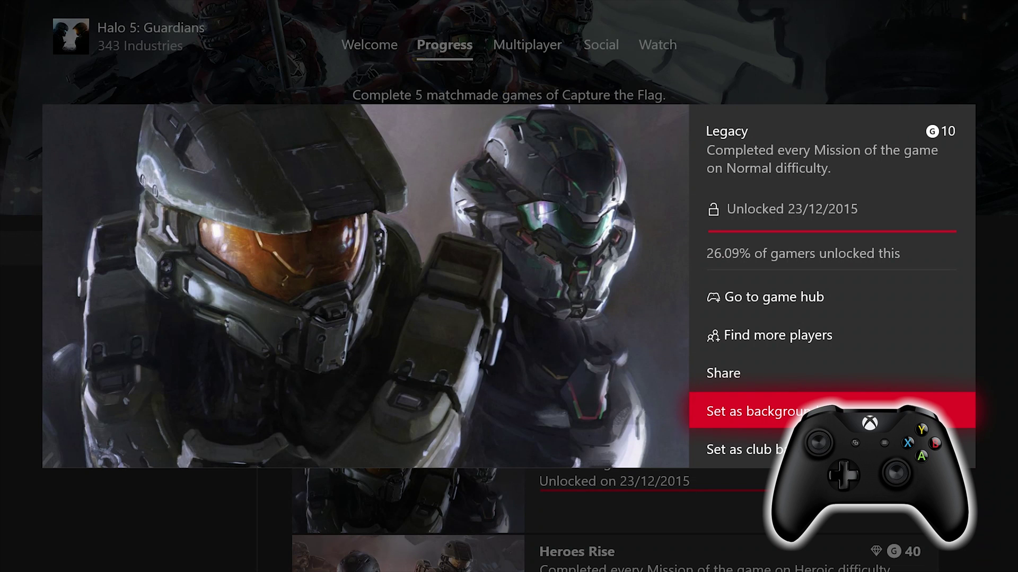
# - Close the achievement details and the guide to return to the Home dashboard
pyautogui.press('Escape')
pyautogui.press('super')
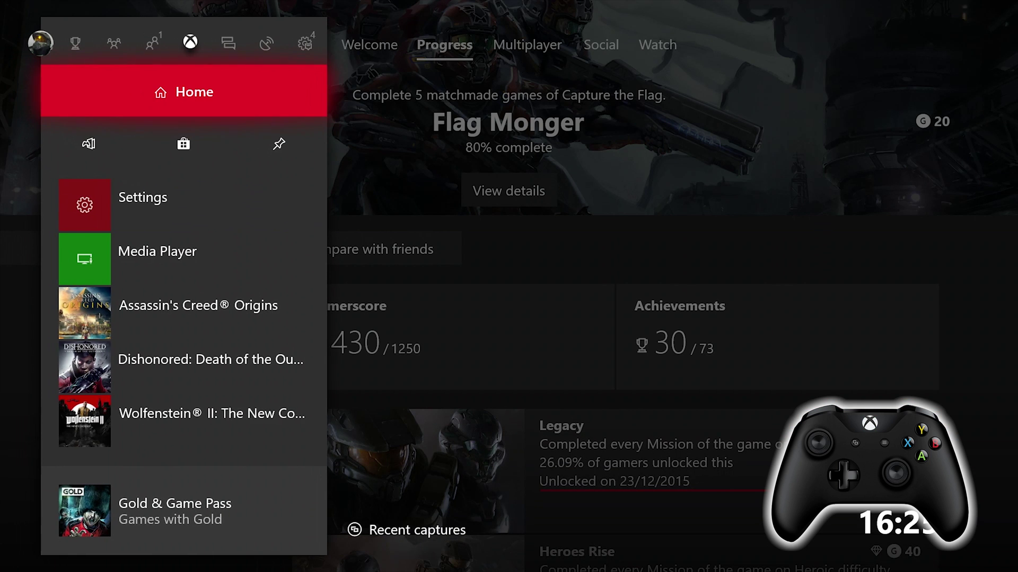
pyautogui.press('Escape')
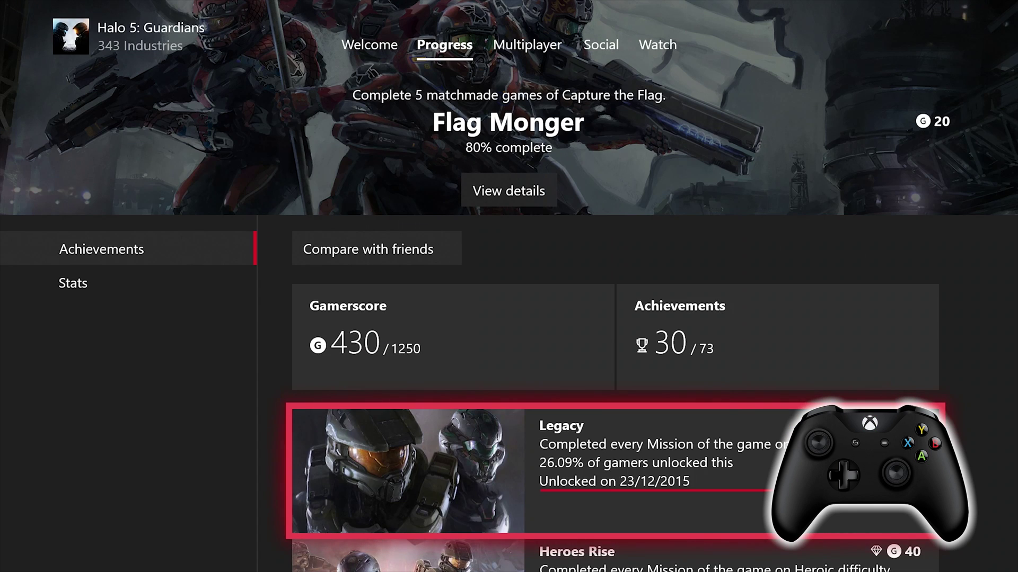
pyautogui.press('super')
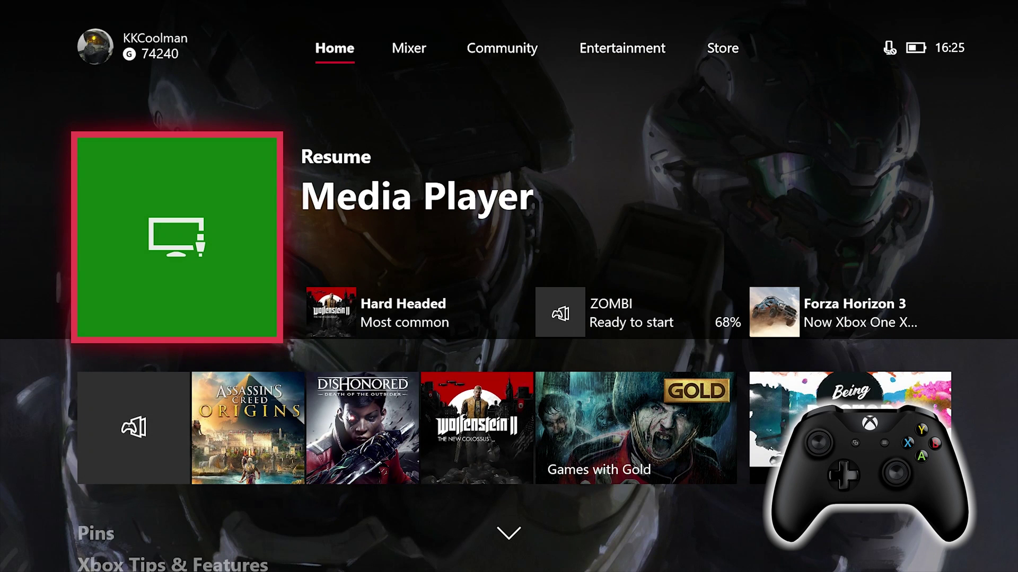
# - Go back to My background in Settings and choose Custom image to set the starry mountain photo
pyautogui.press('super')
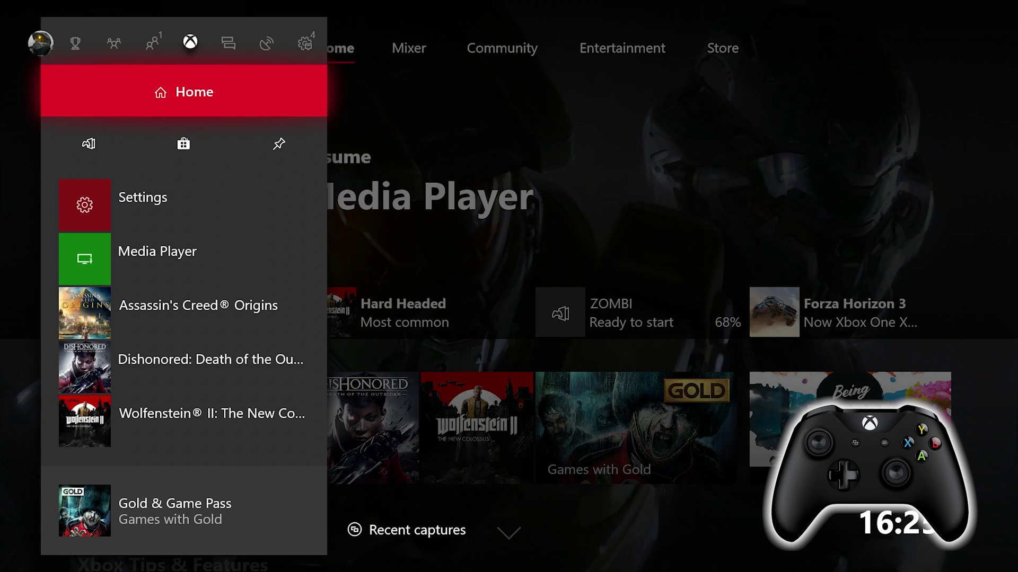
pyautogui.press('Right')
pyautogui.press('Right')
pyautogui.press('Right')
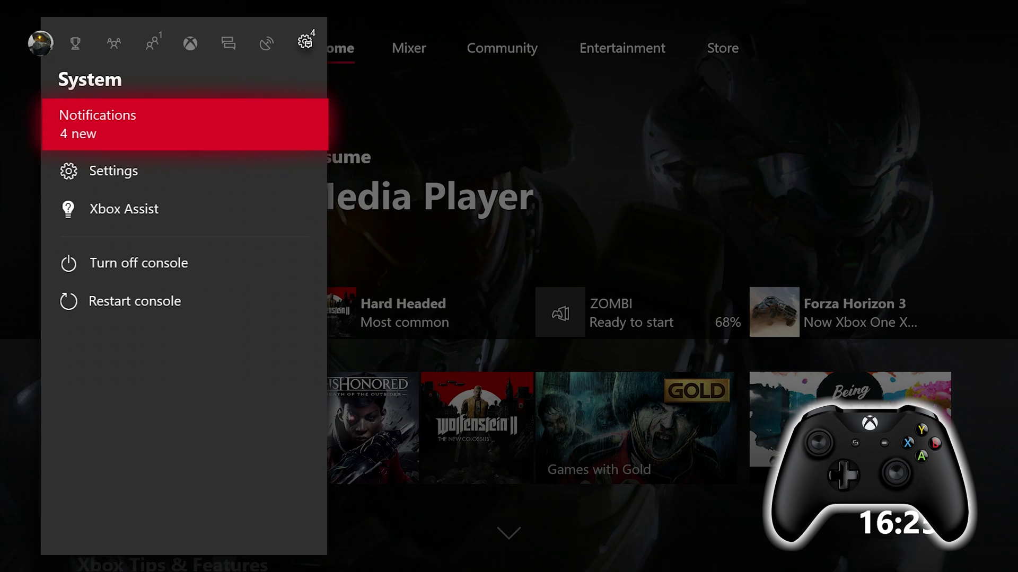
pyautogui.press('Down')
pyautogui.press('Return')
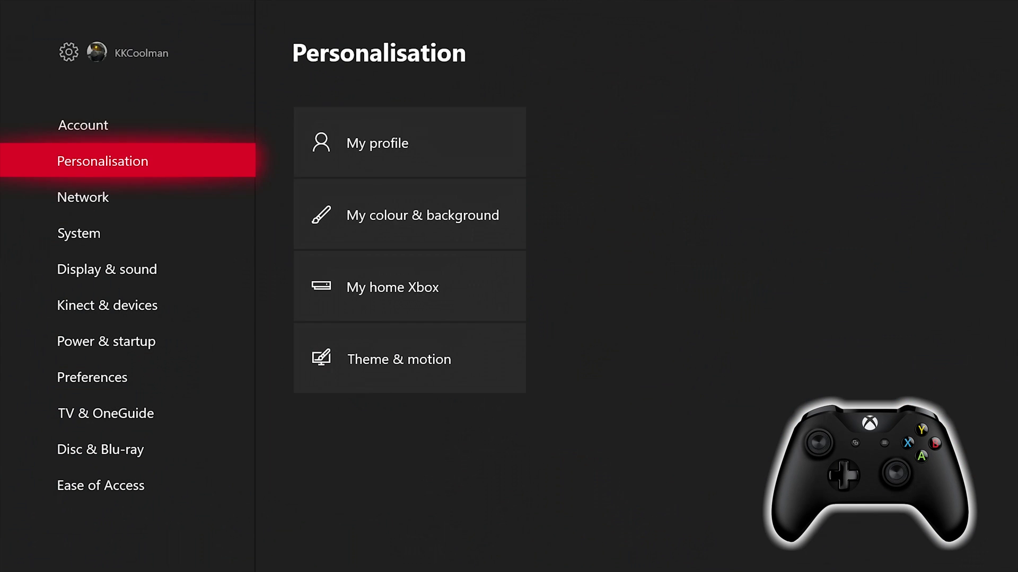
pyautogui.press('Right')
pyautogui.press('Down')
pyautogui.press('Return')
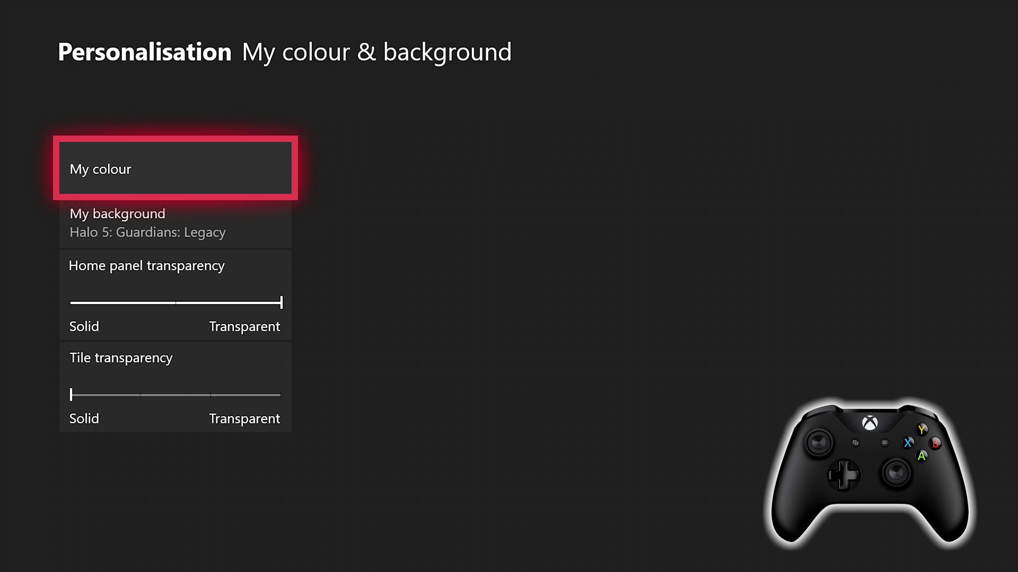
pyautogui.press('Down')
pyautogui.press('Return')
pyautogui.press('Down')
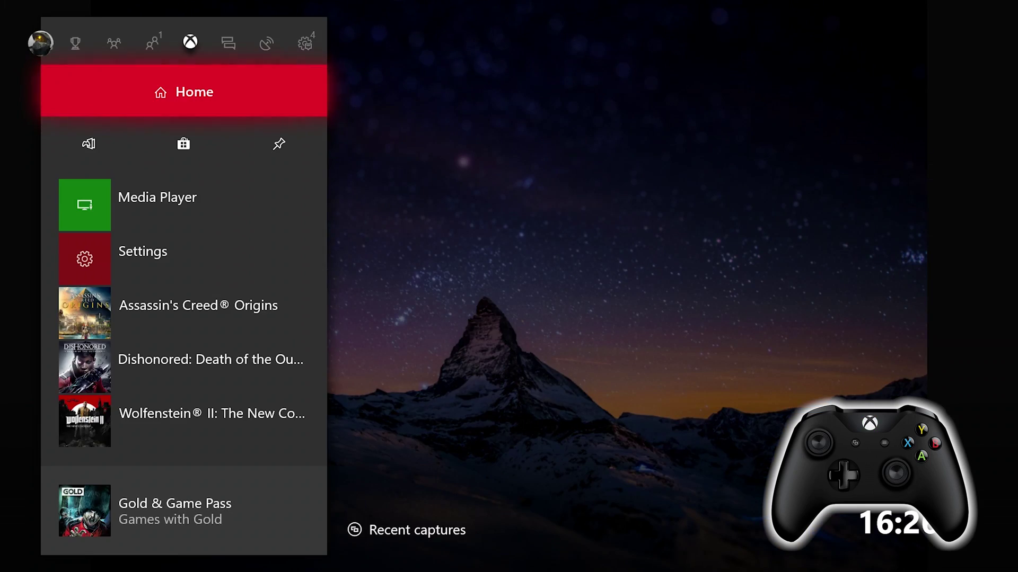
# - Return to Home and reopen the guide, briefly opening and closing the notifications list
pyautogui.press('Return')
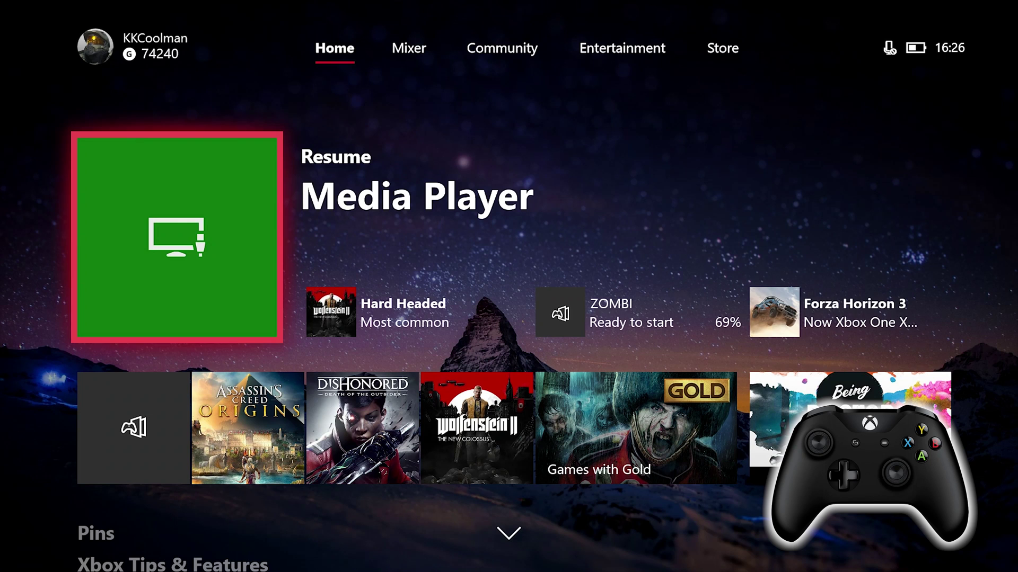
pyautogui.press('super')
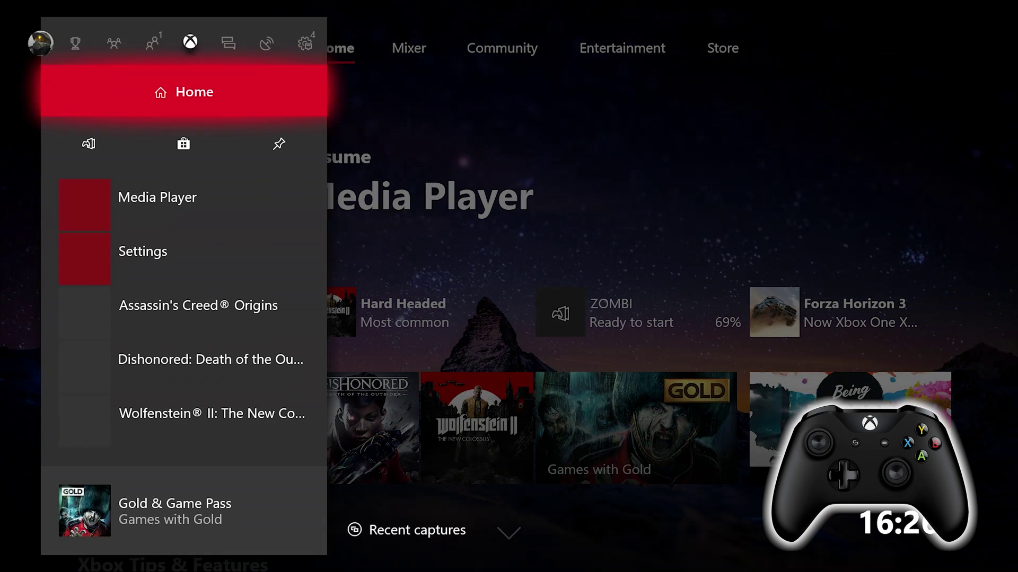
pyautogui.press('Right')
pyautogui.press('Right')
pyautogui.press('Right')
pyautogui.press('Return')
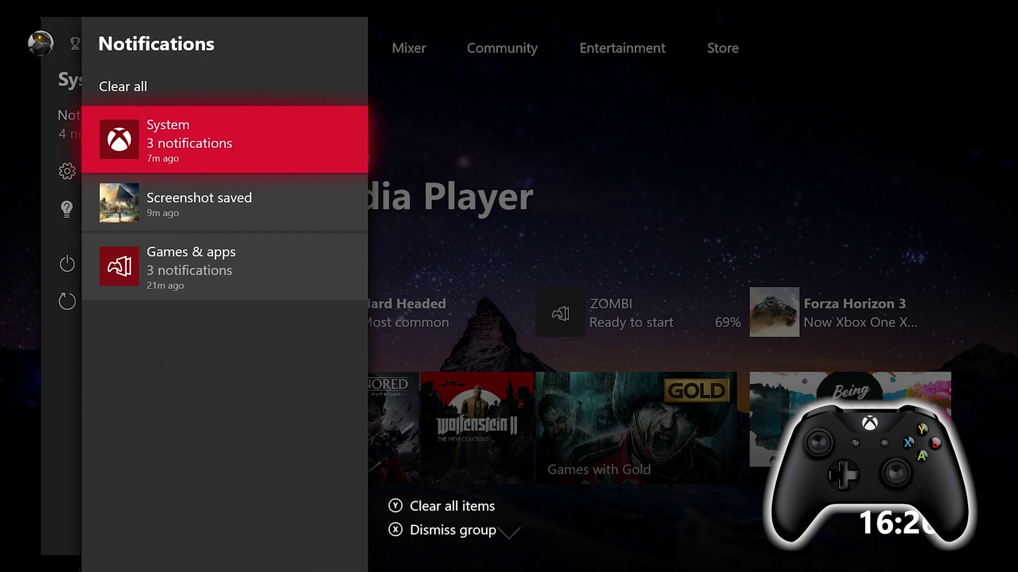
pyautogui.press('Escape')
# - In Settings › Personalisation › My colour & background › My background, choose Screenshot
pyautogui.press('Down')
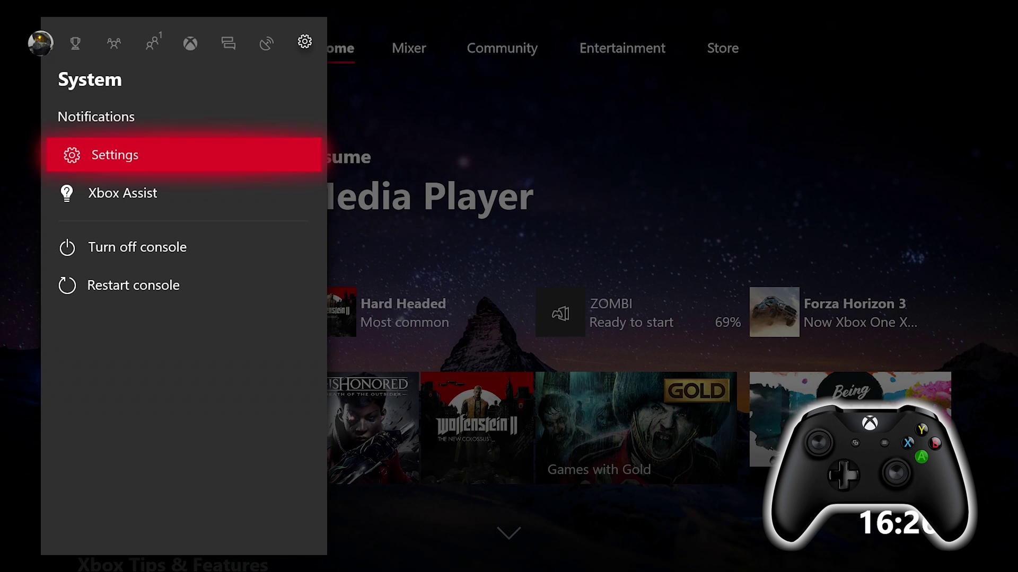
pyautogui.press('Return')
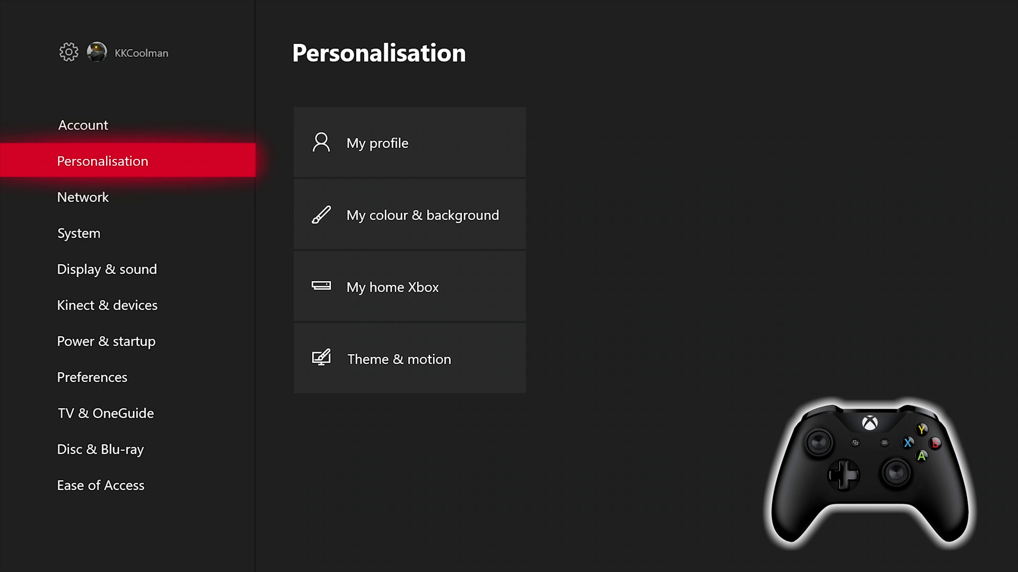
pyautogui.press('Right')
pyautogui.press('Down')
pyautogui.press('Return')
pyautogui.press('Down')
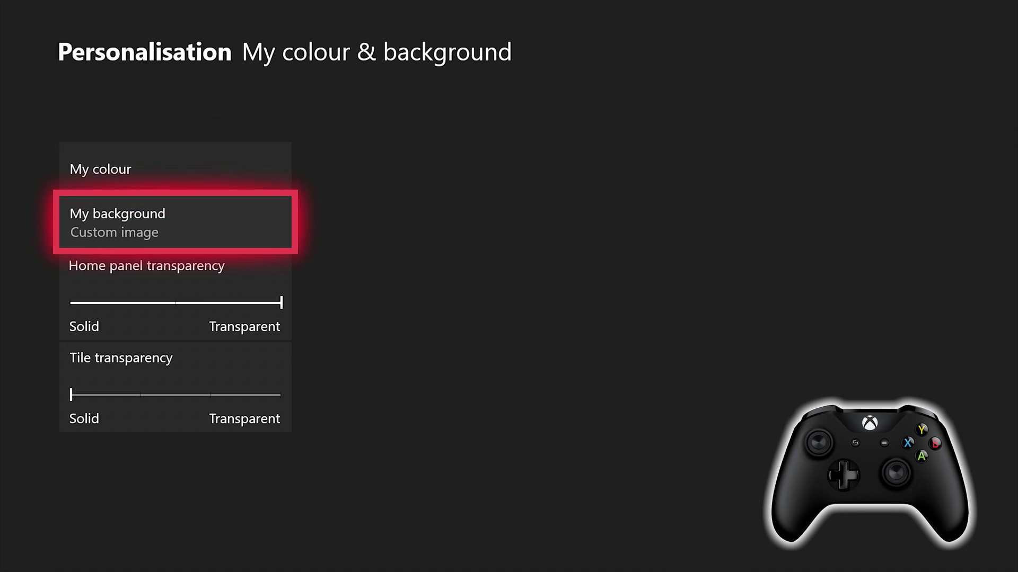
pyautogui.press('Return')
pyautogui.press('Down')
pyautogui.press('Down')
pyautogui.press('Return')
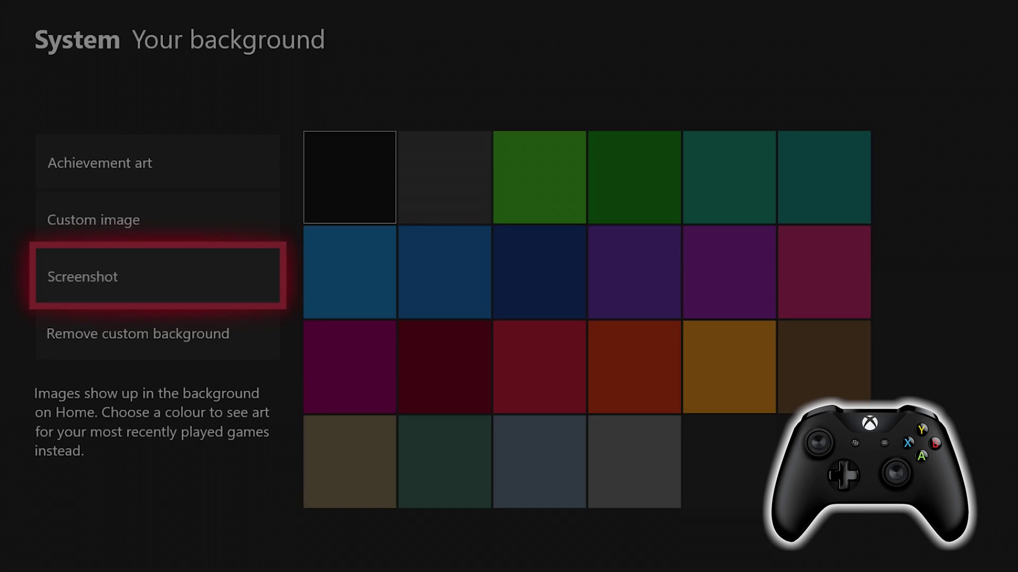
# - Switch to captures On this Xbox and set the Assassin's Creed Origins desert screenshot as background
pyautogui.press('Return')
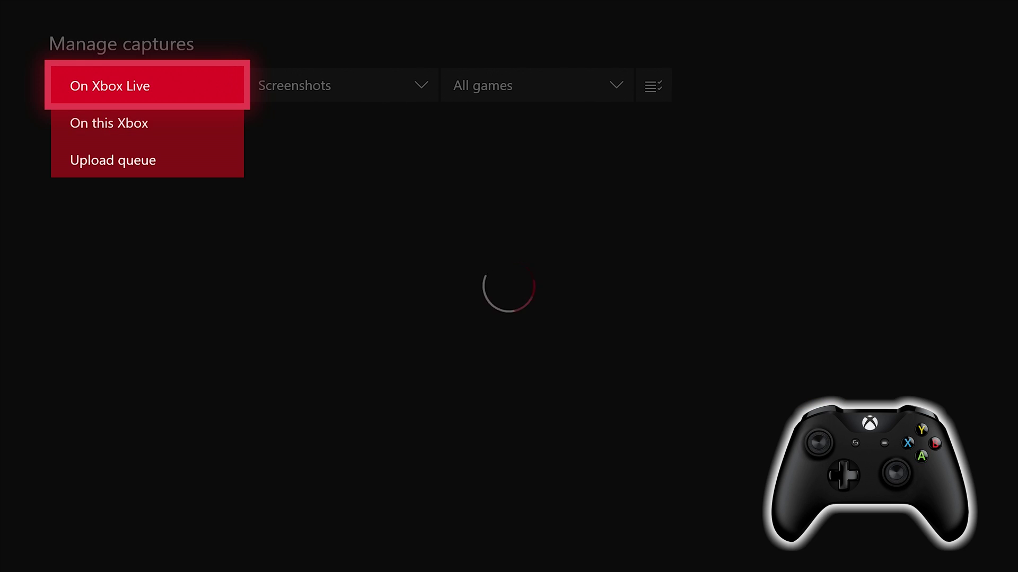
pyautogui.press('Down')
pyautogui.press('Return')
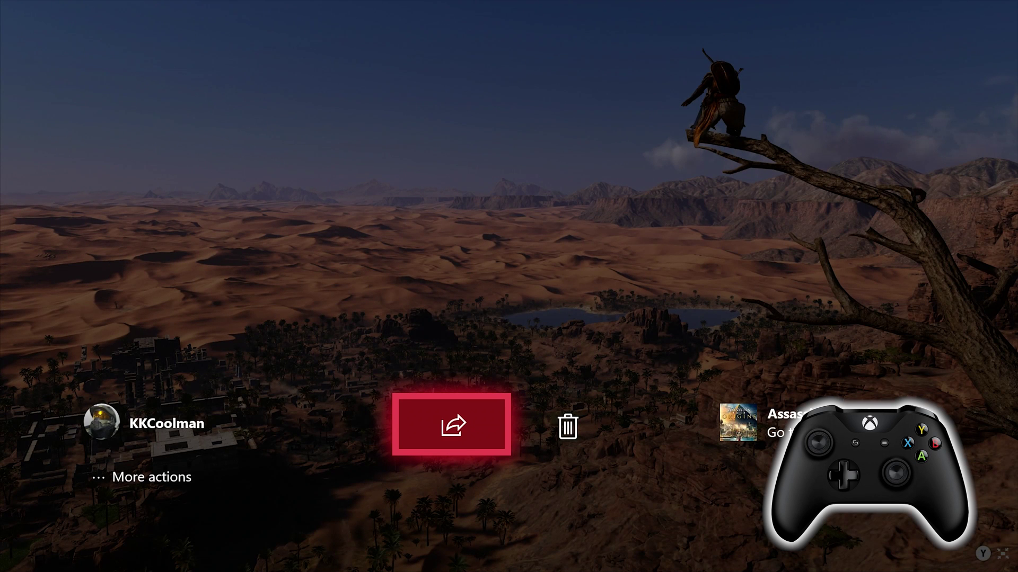
pyautogui.press('Down')
pyautogui.press('Return')
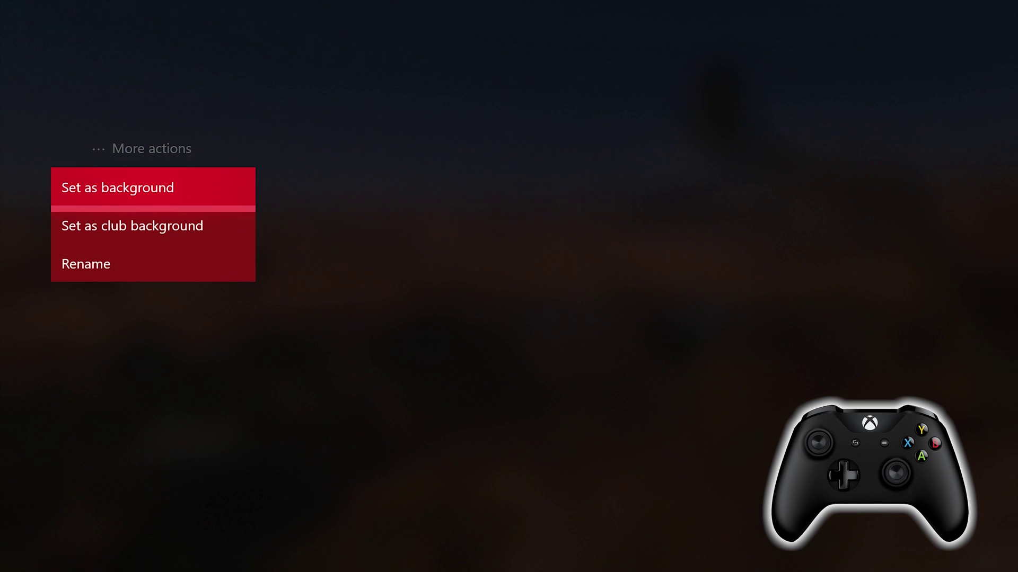
pyautogui.press('Return')
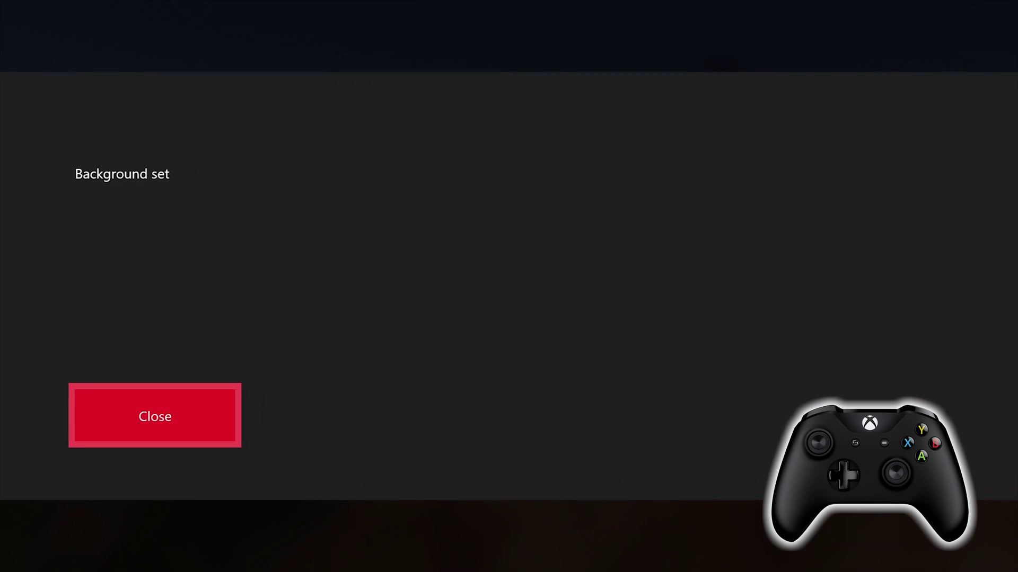
pyautogui.press('Return')
pyautogui.press('super')
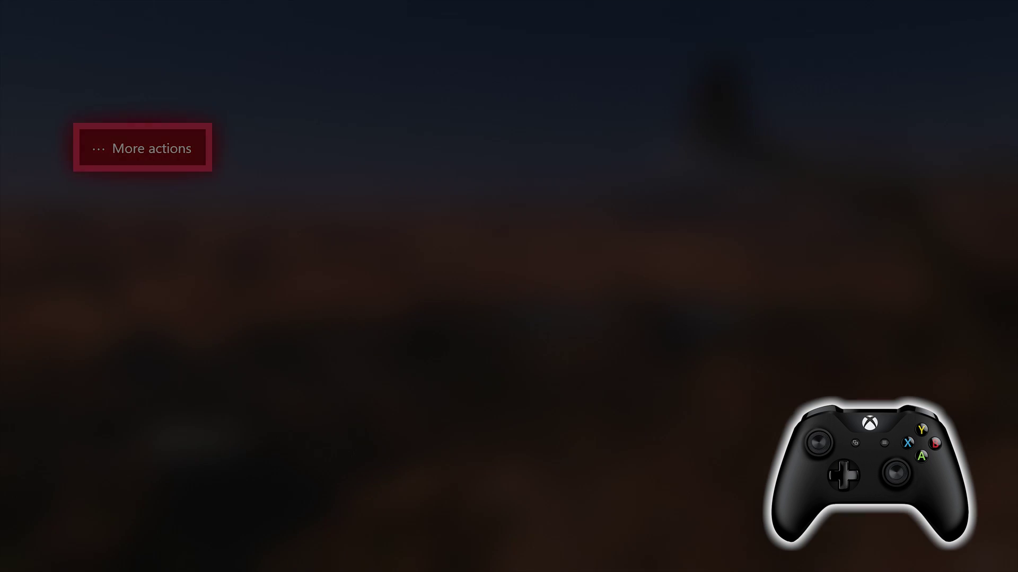
pyautogui.press('Escape')
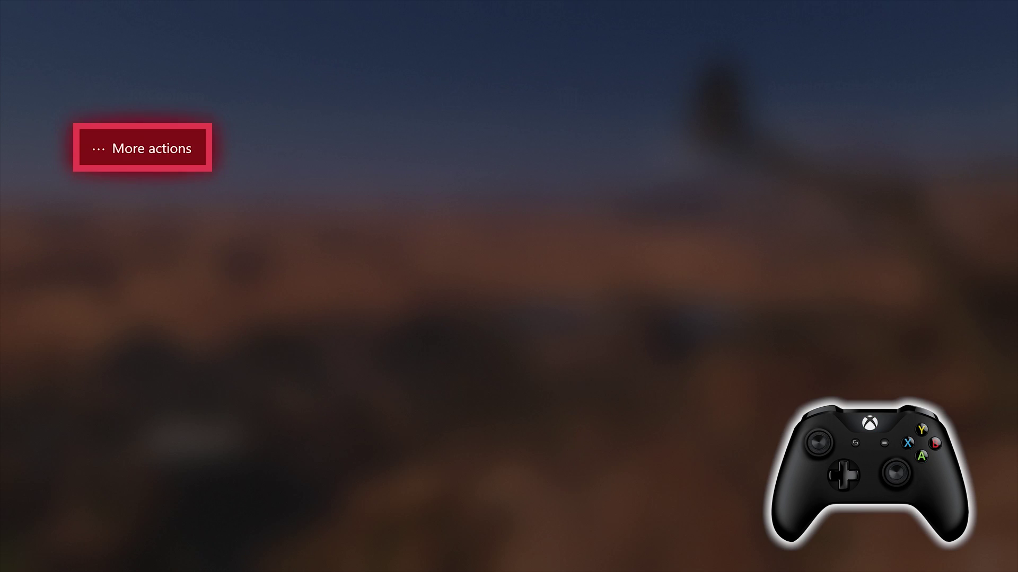
# - Leave the capture viewer to see the desert background on the Home screen
pyautogui.press('Escape')
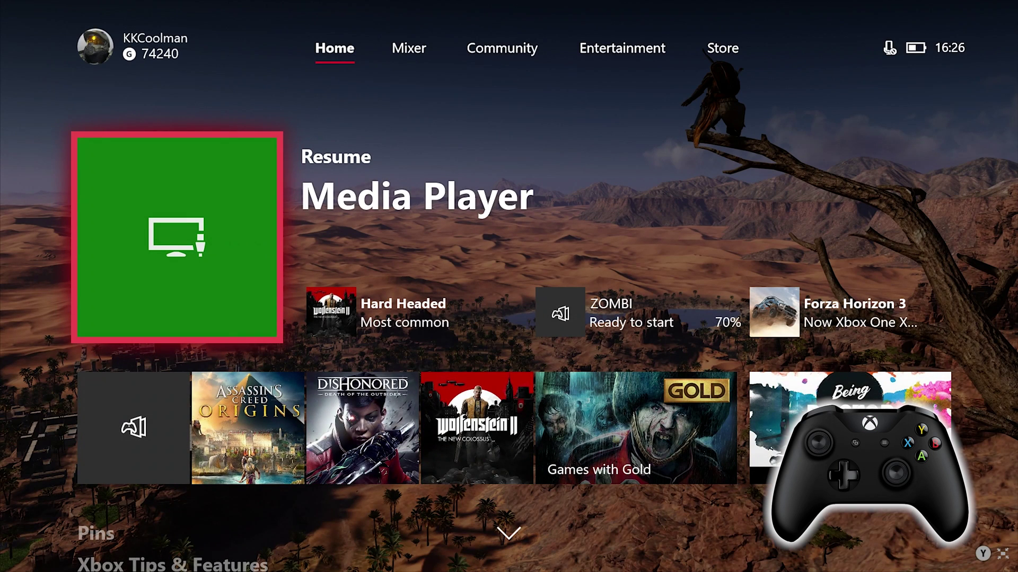